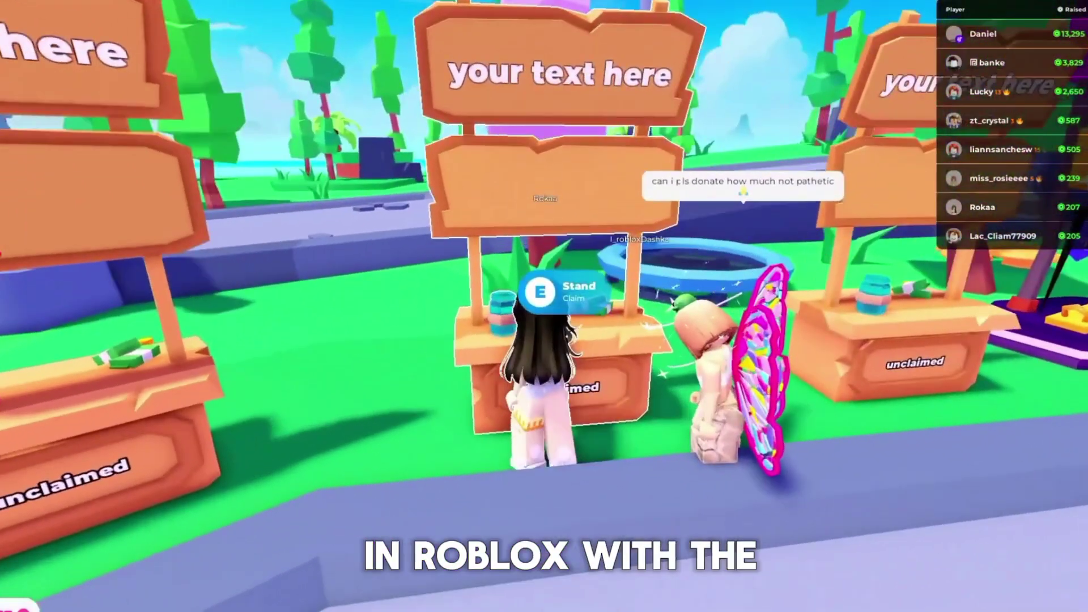
Claim the empty PLS DONATE stand, then leave the game for the Roblox home page.
key(e)
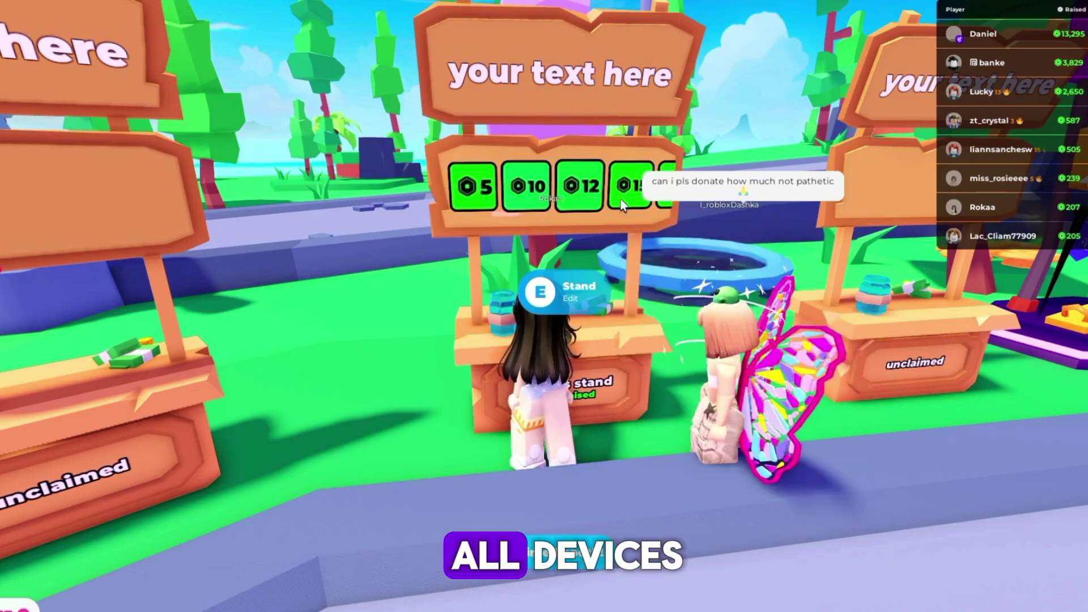
mouse_move(621, 206)
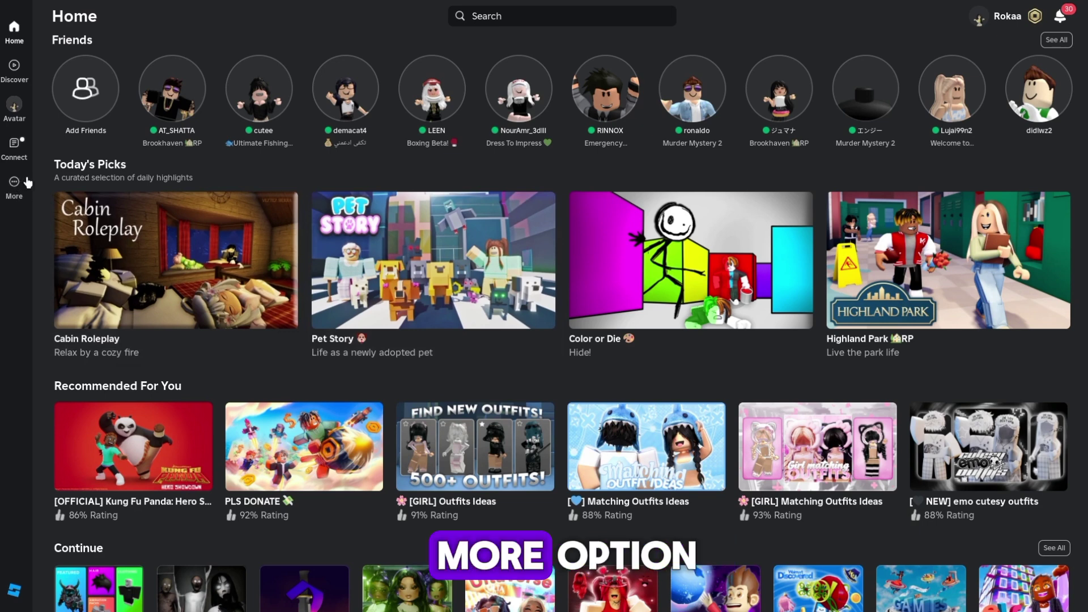
Open Creator Hub through the More menu's Create option.
click(16, 186)
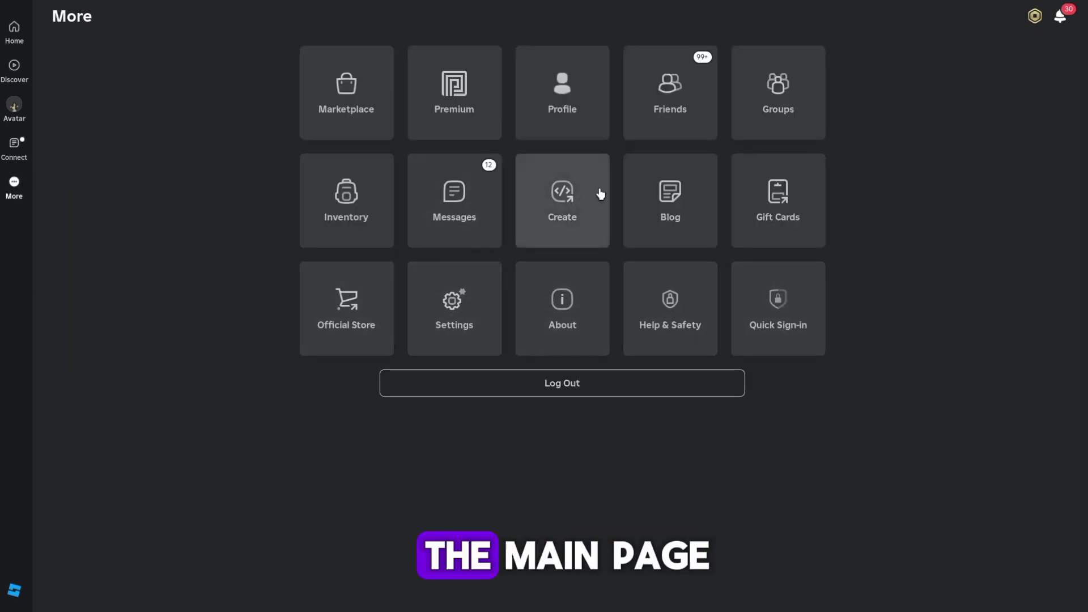
click(565, 181)
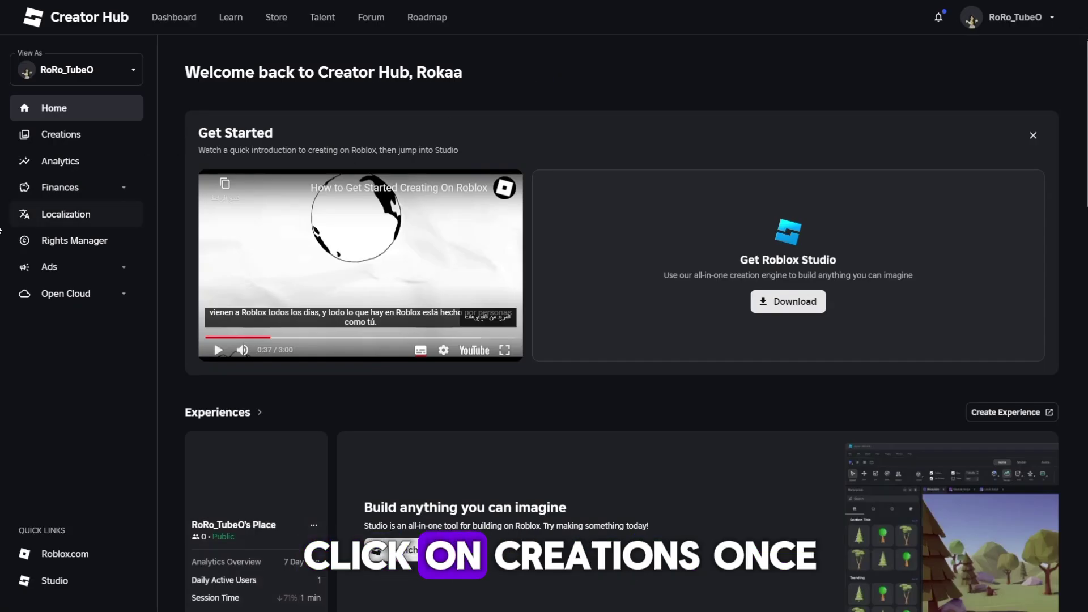
Go to Creations, open the place, and view its Passes list under Monetization.
click(54, 137)
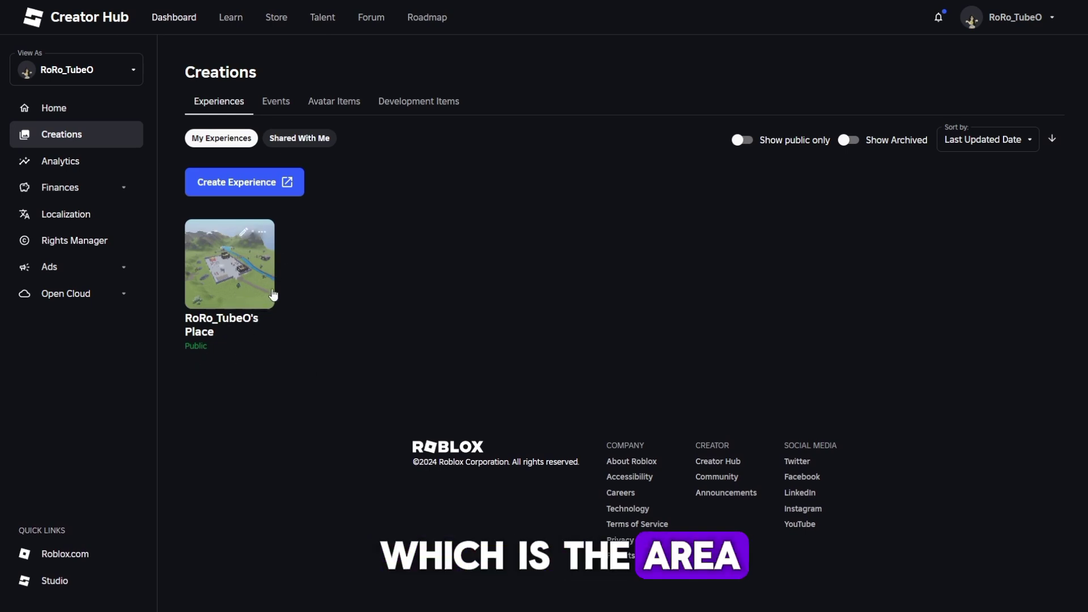
click(209, 304)
click(78, 392)
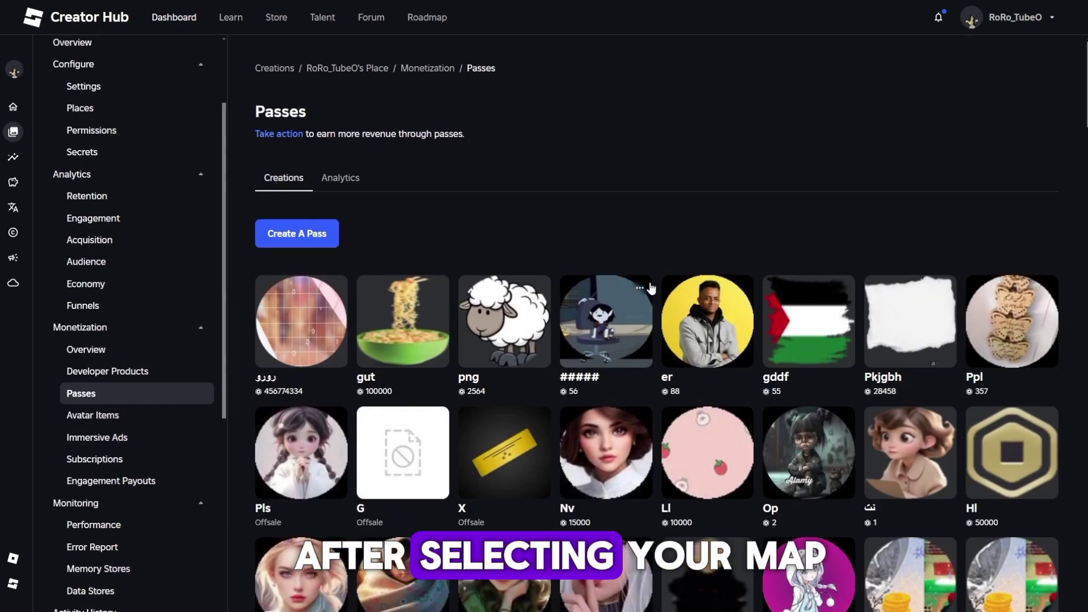
scroll(649, 289, down, 6)
scroll(649, 289, up, 4)
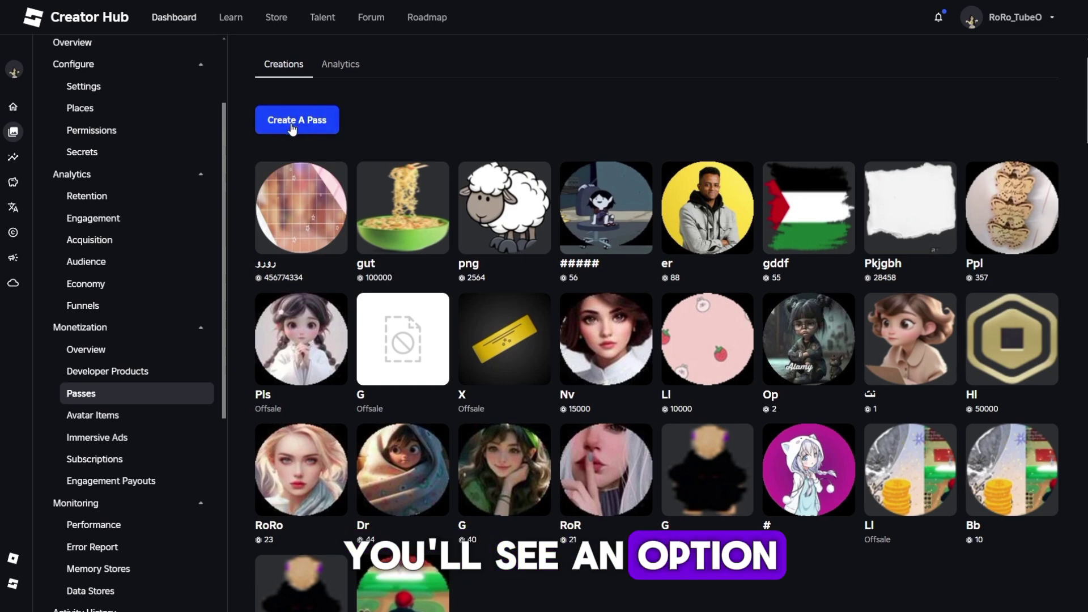
Start a new pass from Create A Pass with the Gaming image attached.
click(292, 126)
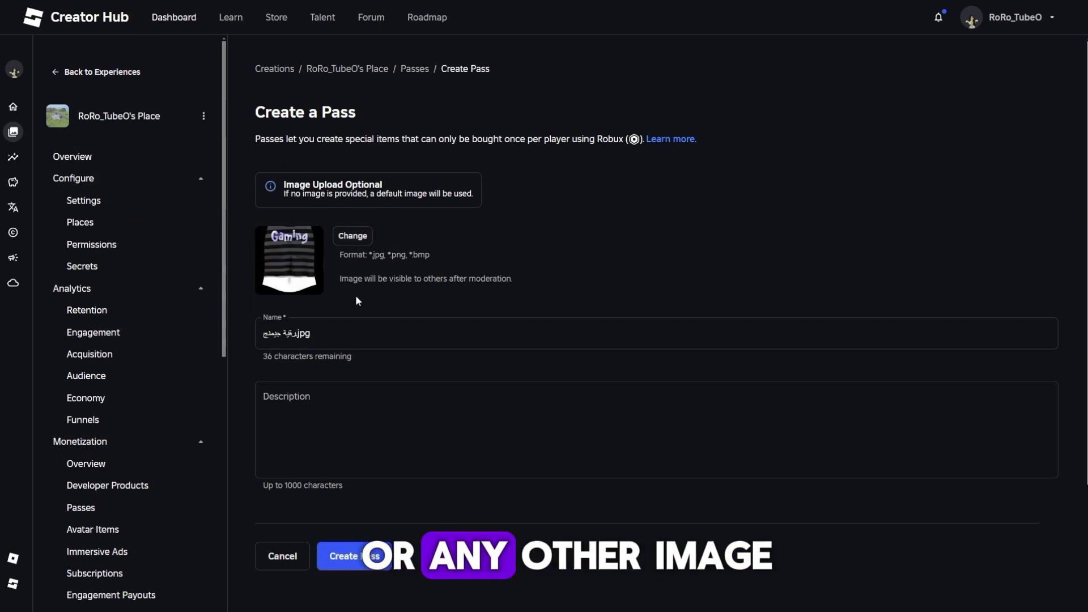
Name the pass 'لقىة', give it the description 'بشر', and create it.
click(331, 336)
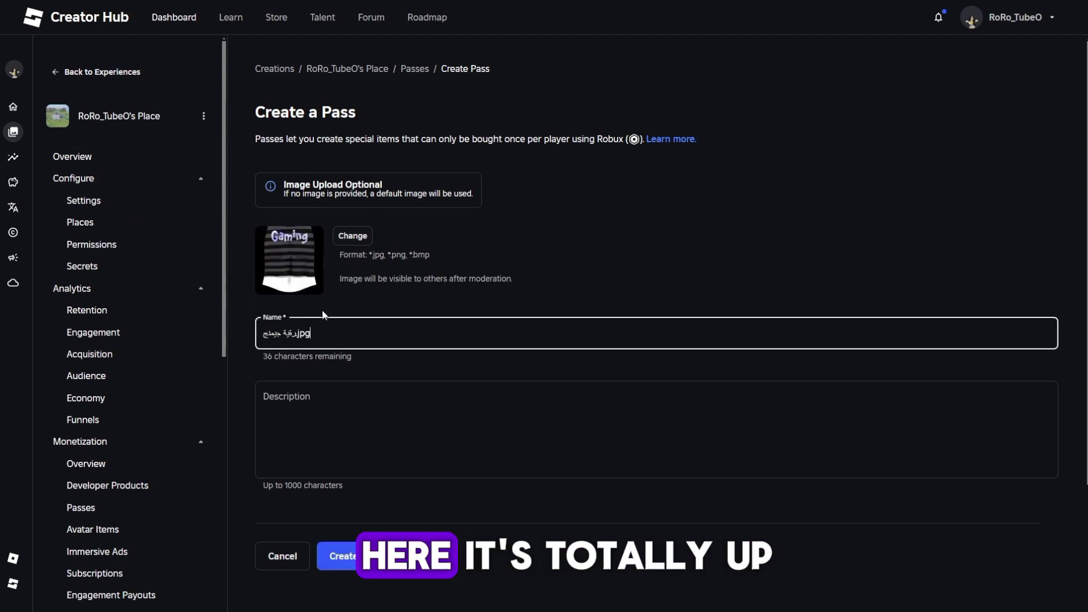
key(BackSpace)
key(BackSpace)
key(BackSpace)
key(BackSpace)
key(BackSpace)
key(BackSpace)
key(BackSpace)
key(BackSpace)
key(BackSpace)
key(BackSpace)
key(BackSpace)
key(BackSpace)
key(BackSpace)
text(إلى)
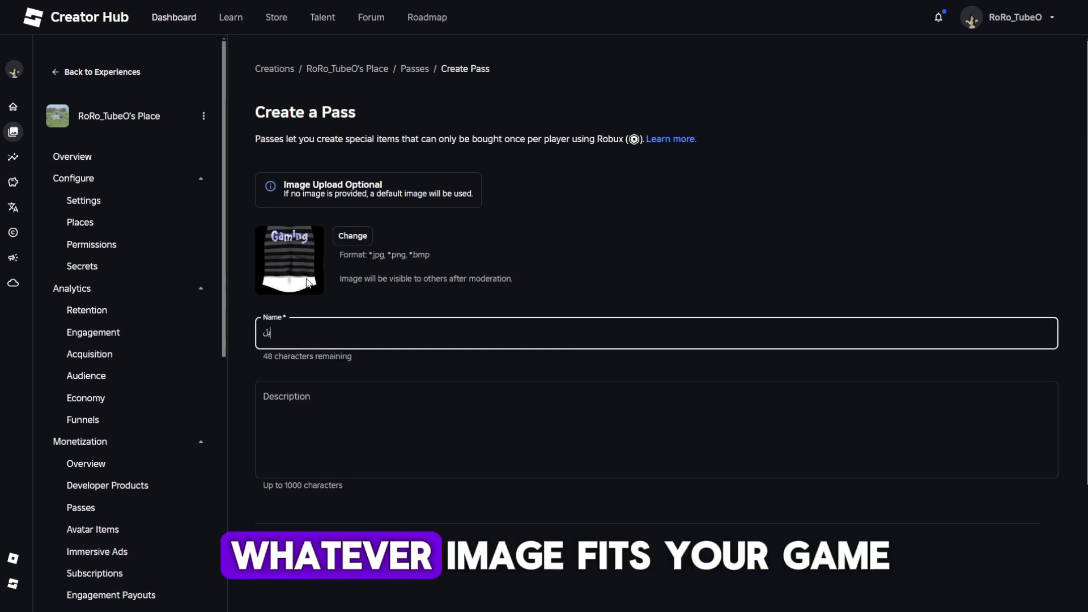
key(BackSpace)
key(BackSpace)
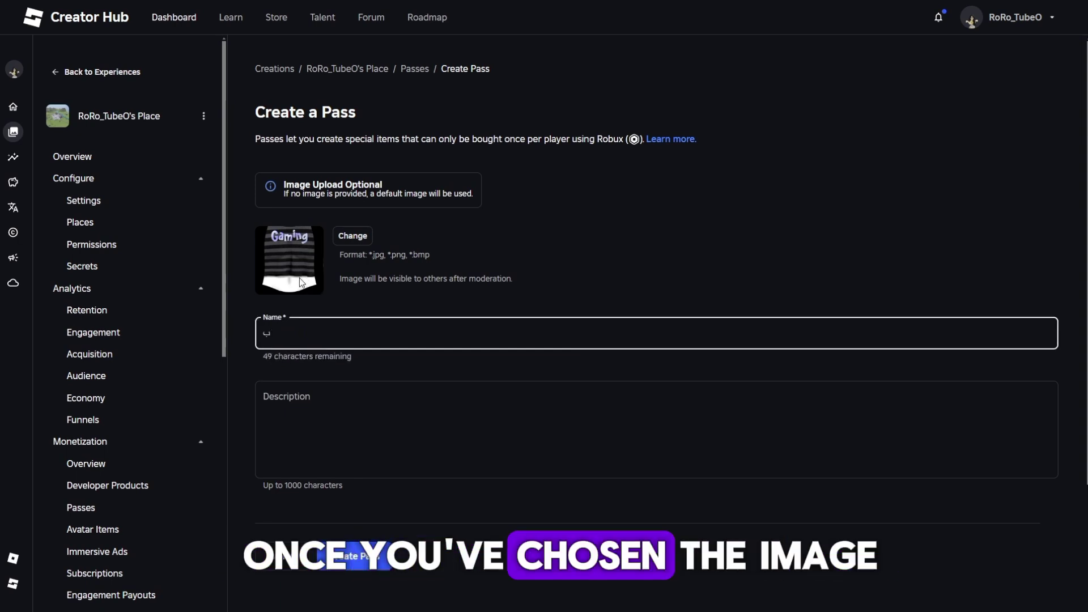
key(BackSpace)
text(لقى)
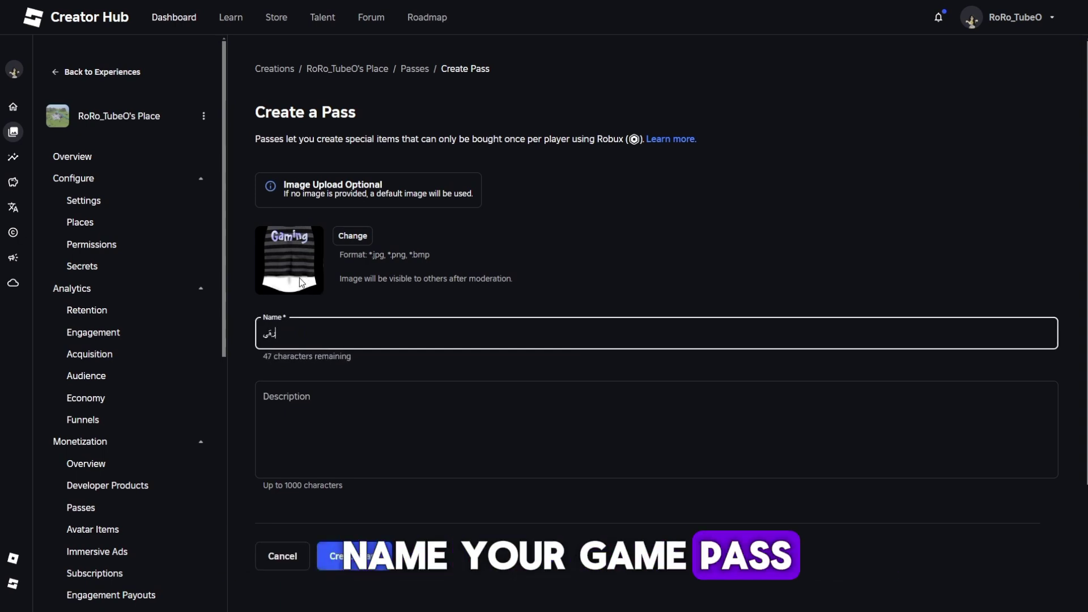
text(ة)
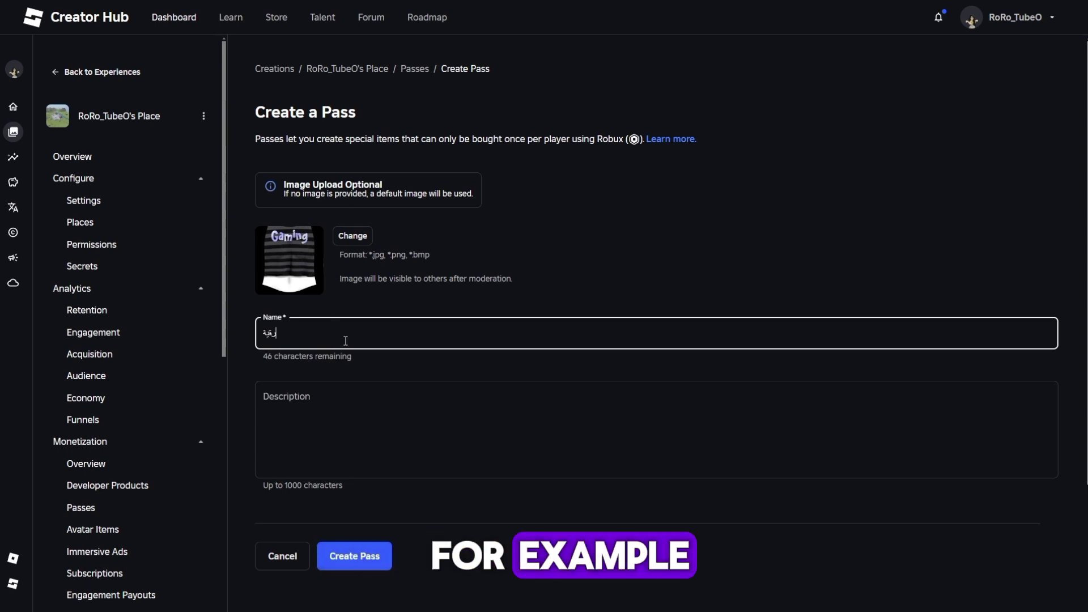
click(366, 431)
text(بشر)
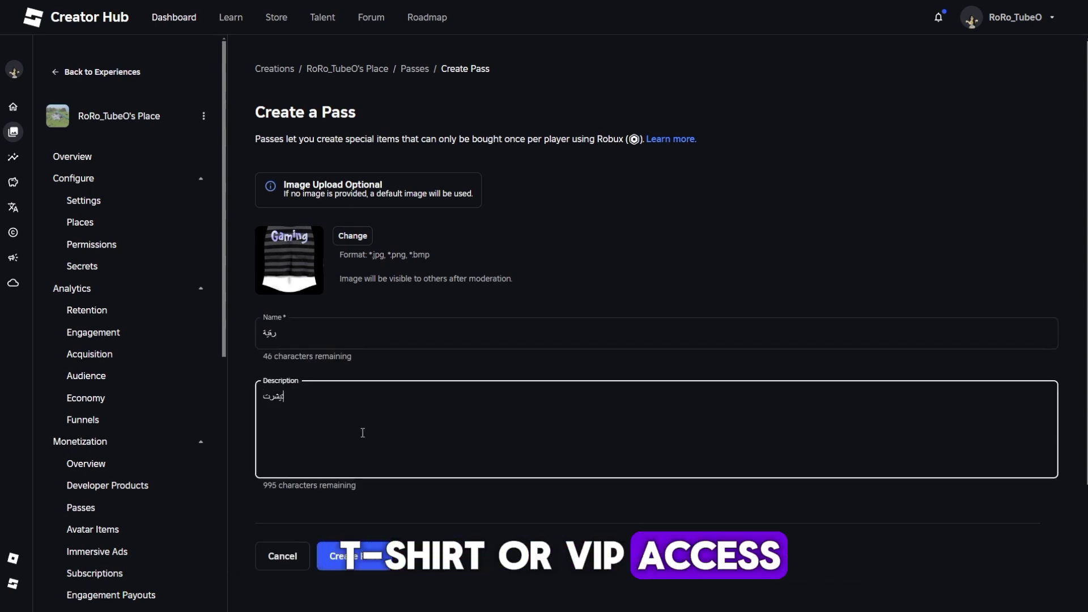
click(364, 574)
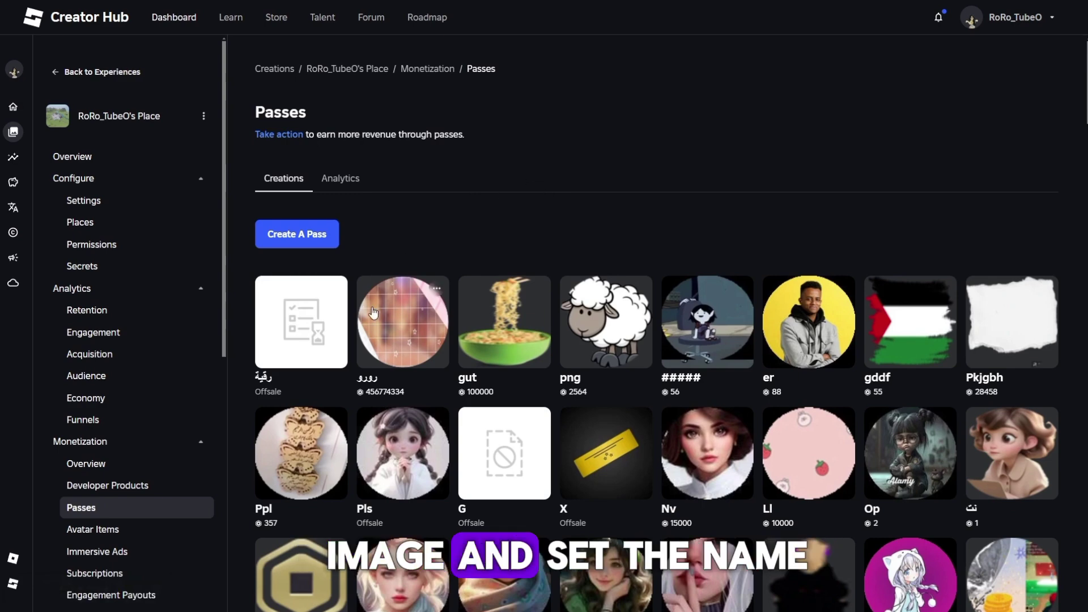
Open the new pass and go to its Sales settings.
click(302, 326)
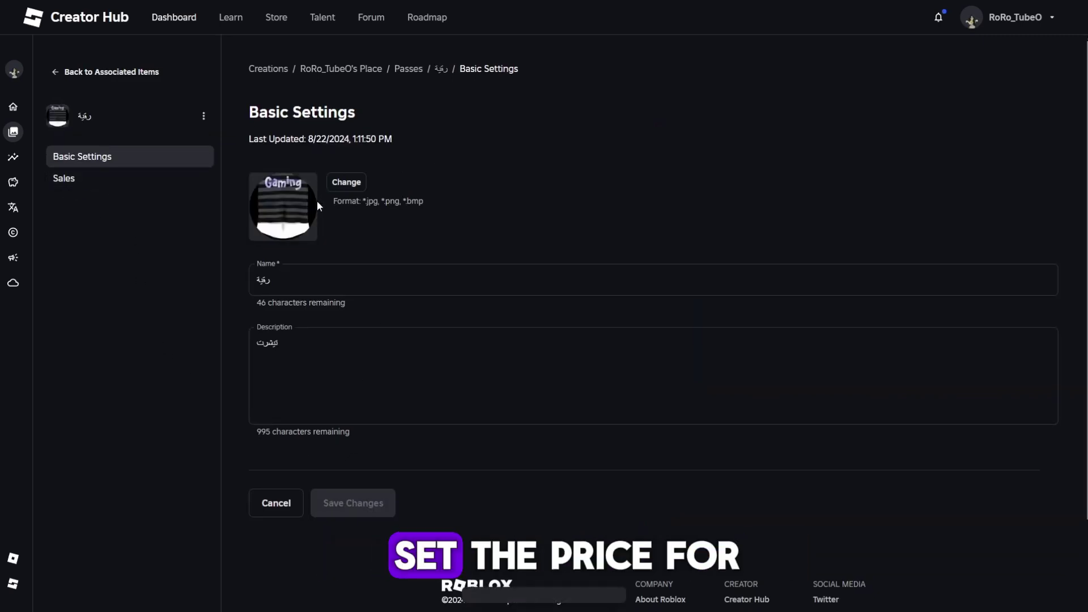
click(96, 187)
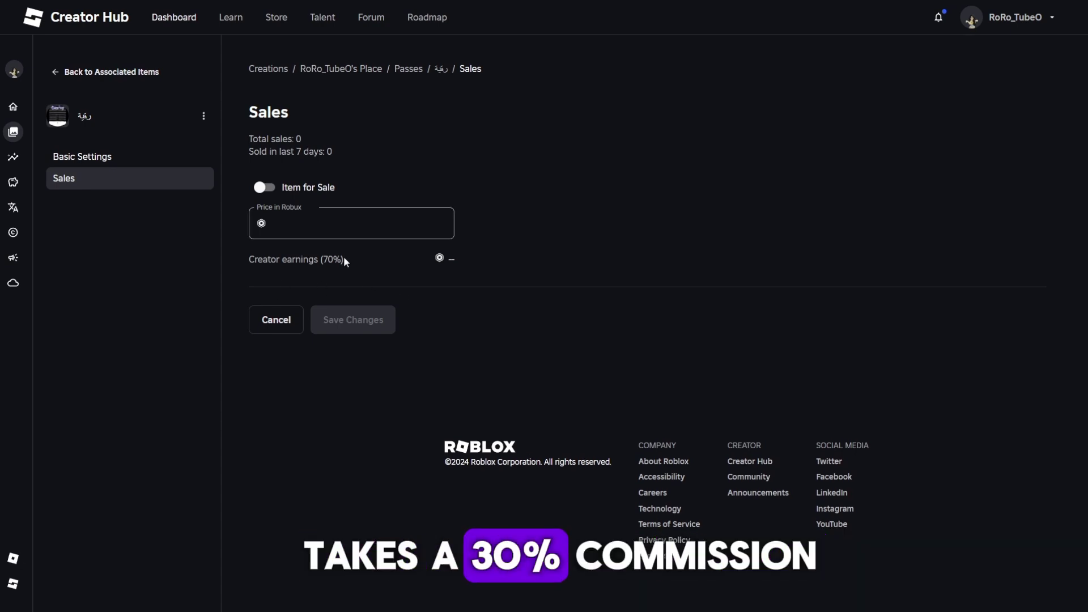
Put the pass on sale for 1000 Robux, save it, and launch PLS DONATE.
drag(349, 263, 213, 265)
click(404, 266)
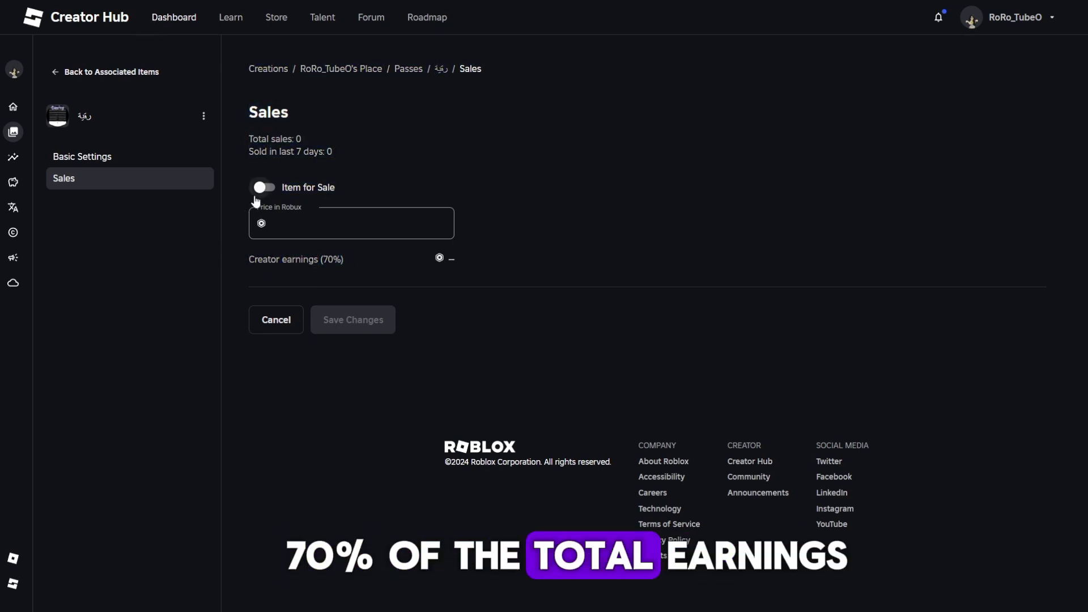
click(283, 223)
text(4000)
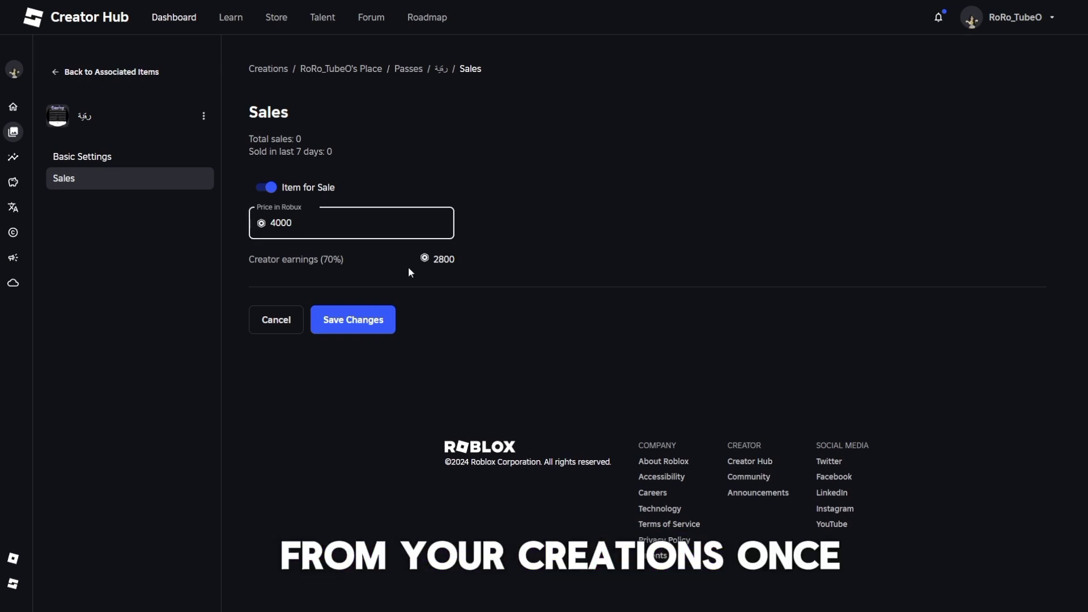
key(BackSpace)
key(BackSpace)
key(BackSpace)
key(BackSpace)
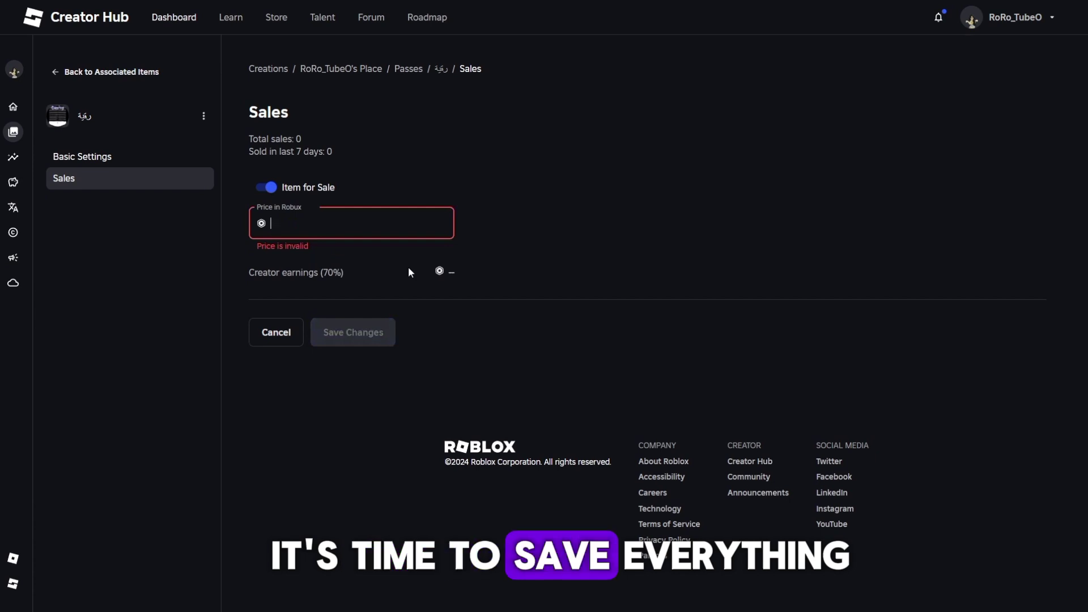
text(1000)
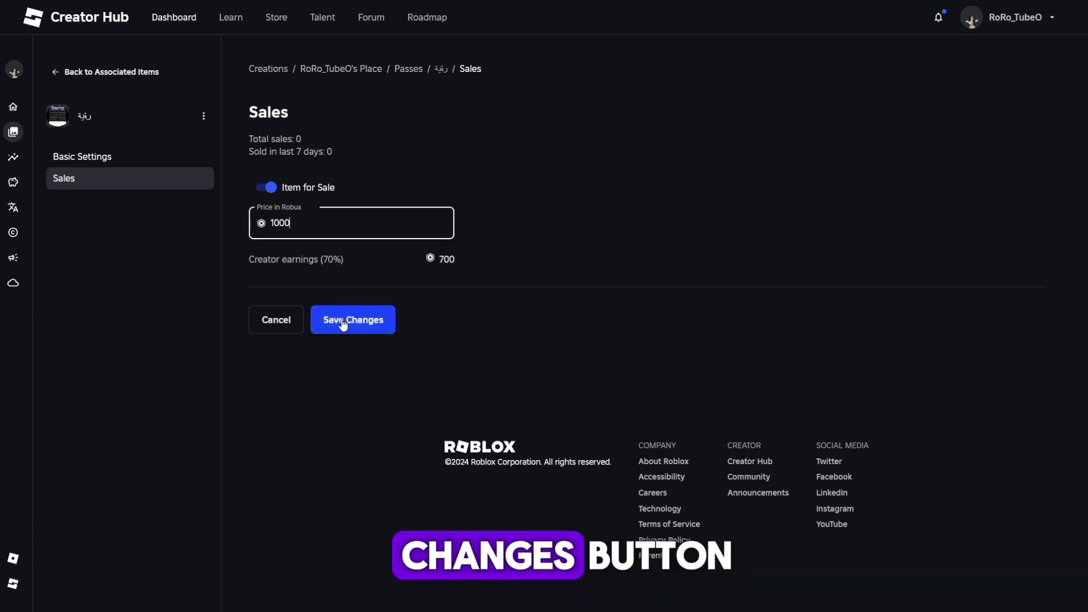
click(341, 326)
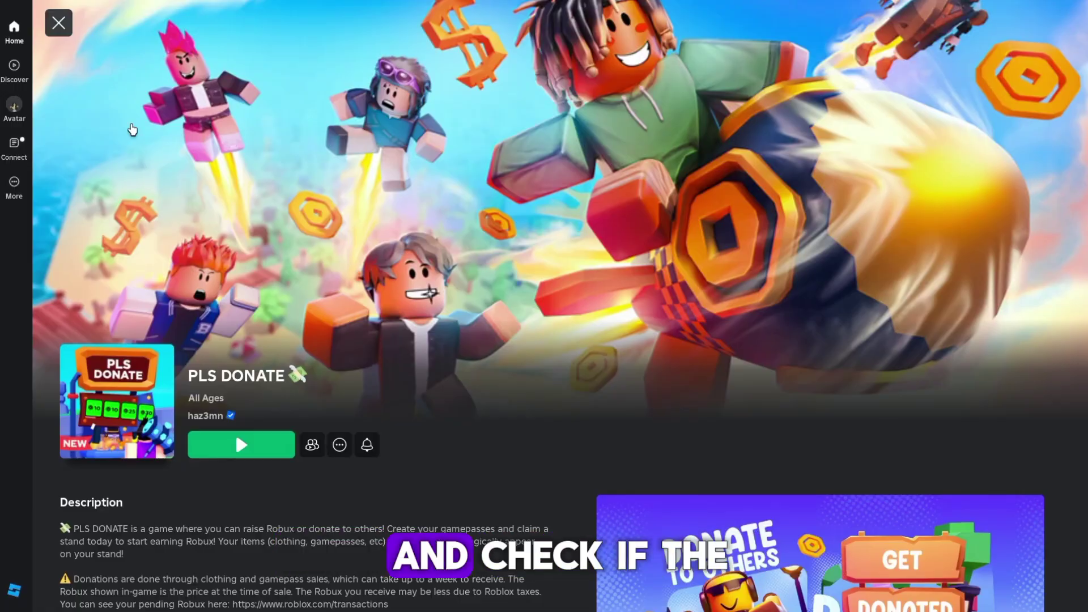
click(241, 444)
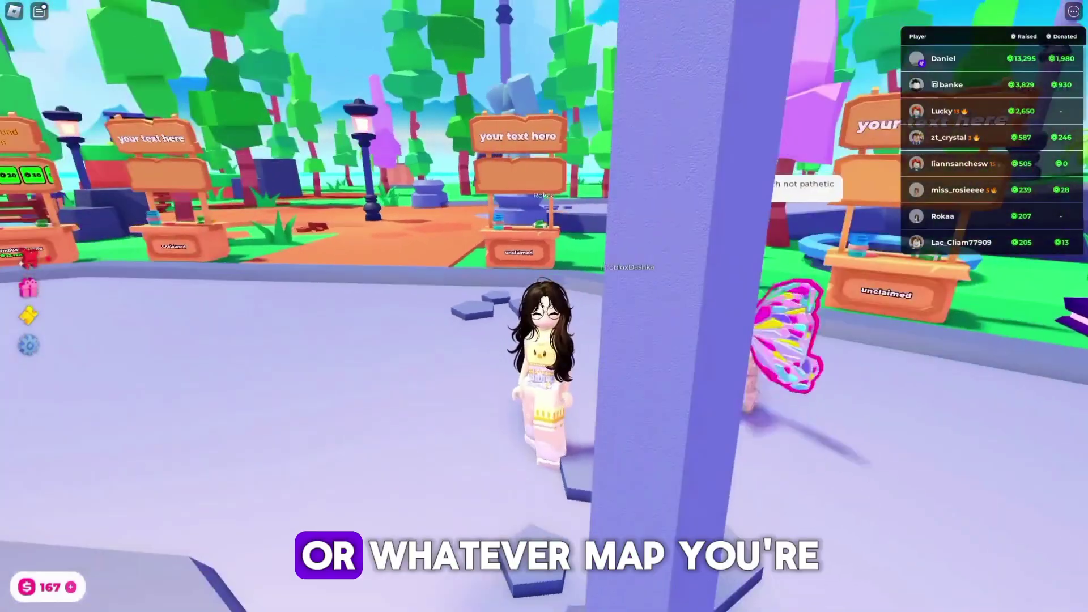
Walk up to an unclaimed booth and claim it.
key(w)
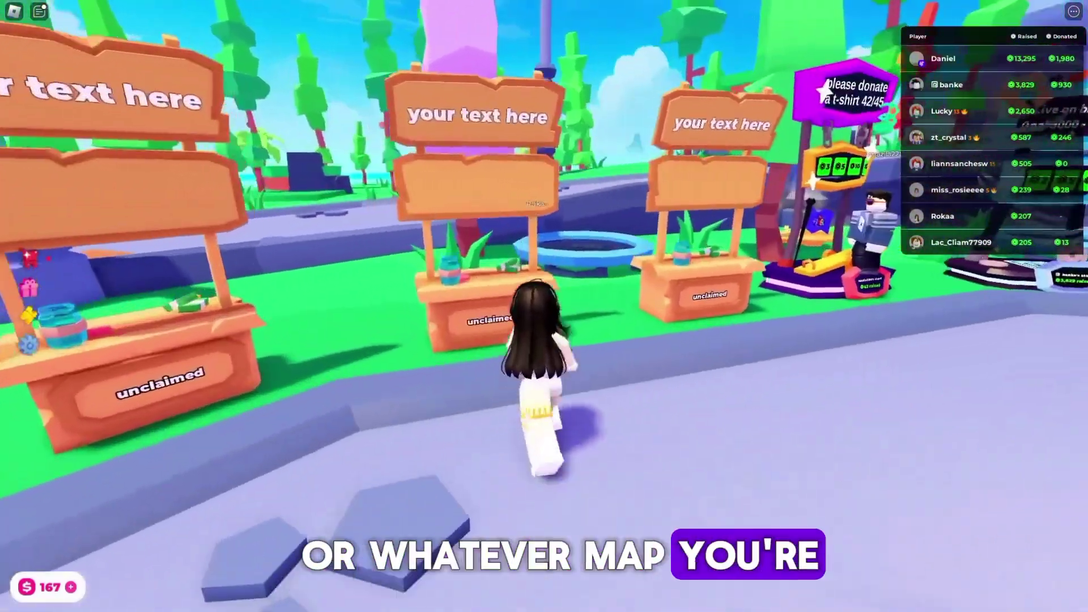
key(d)
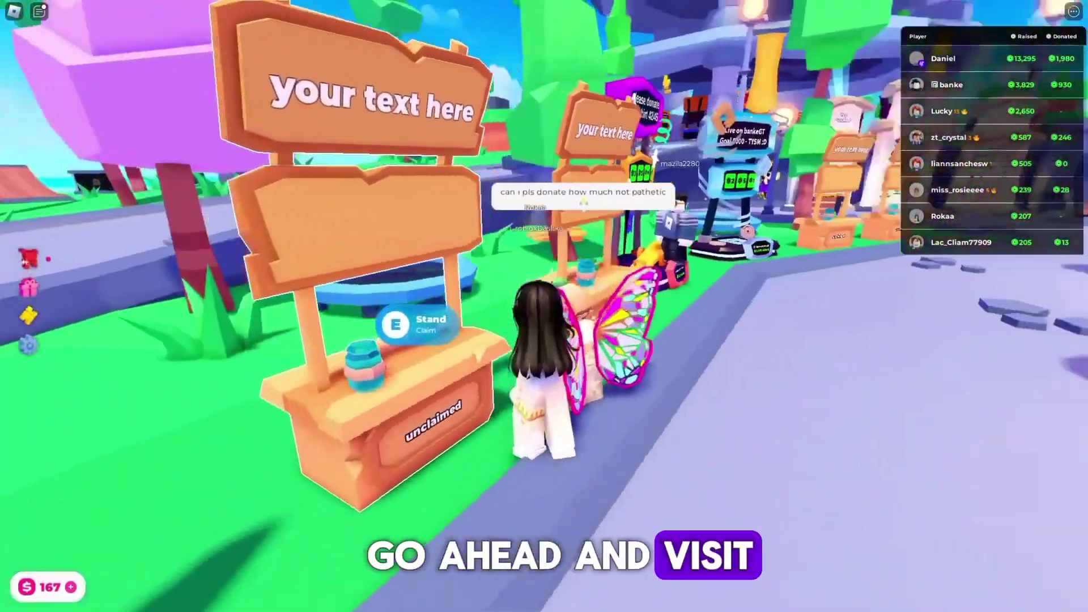
key(w)
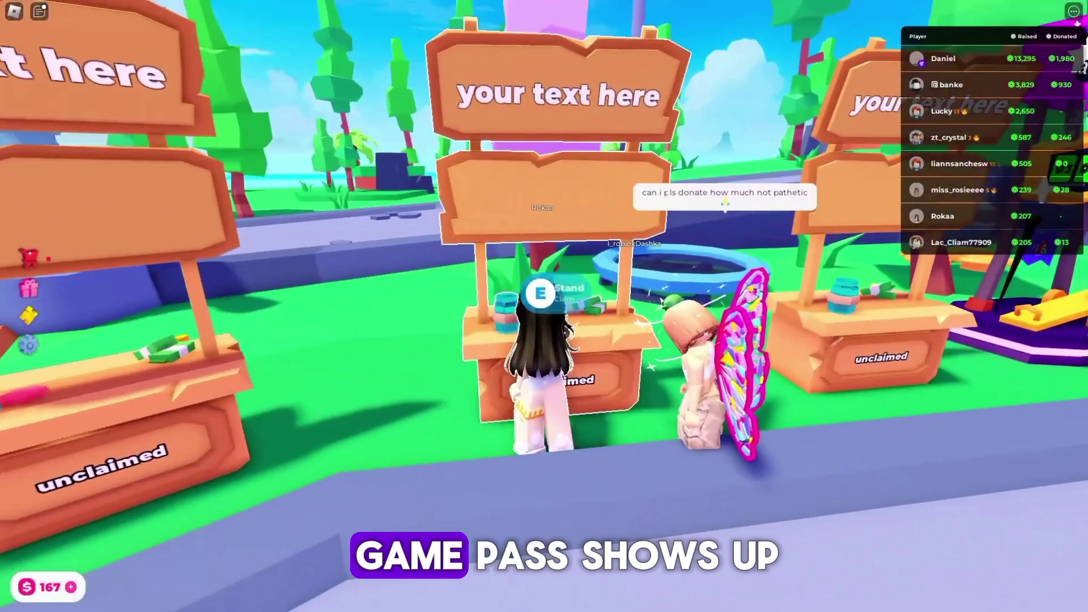
key(e)
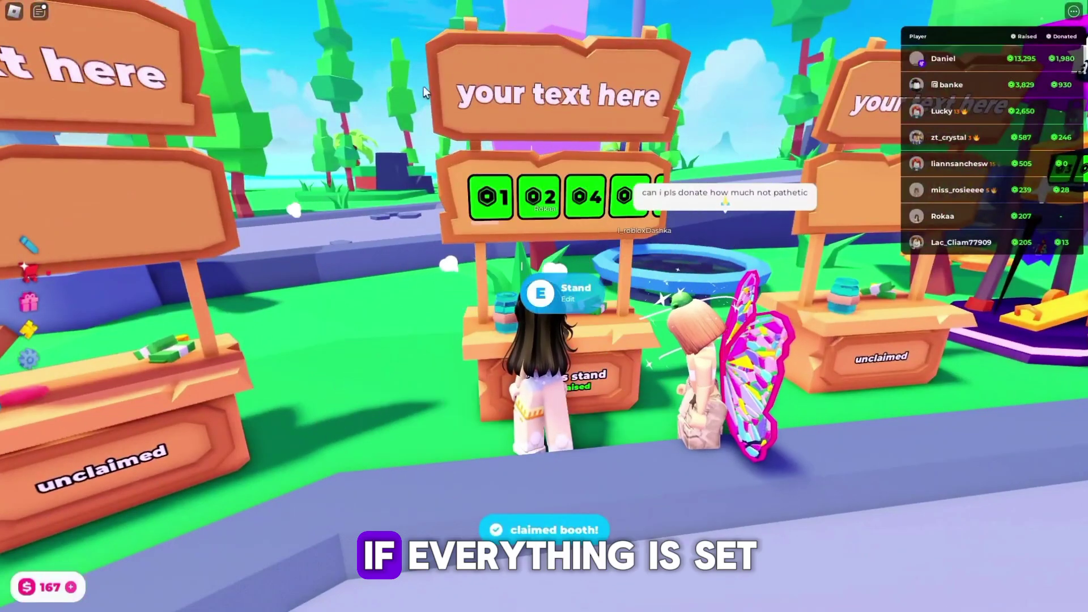
Scroll the booth's donation buttons to find the new 1,000 Robux pass.
mouse_move(614, 213)
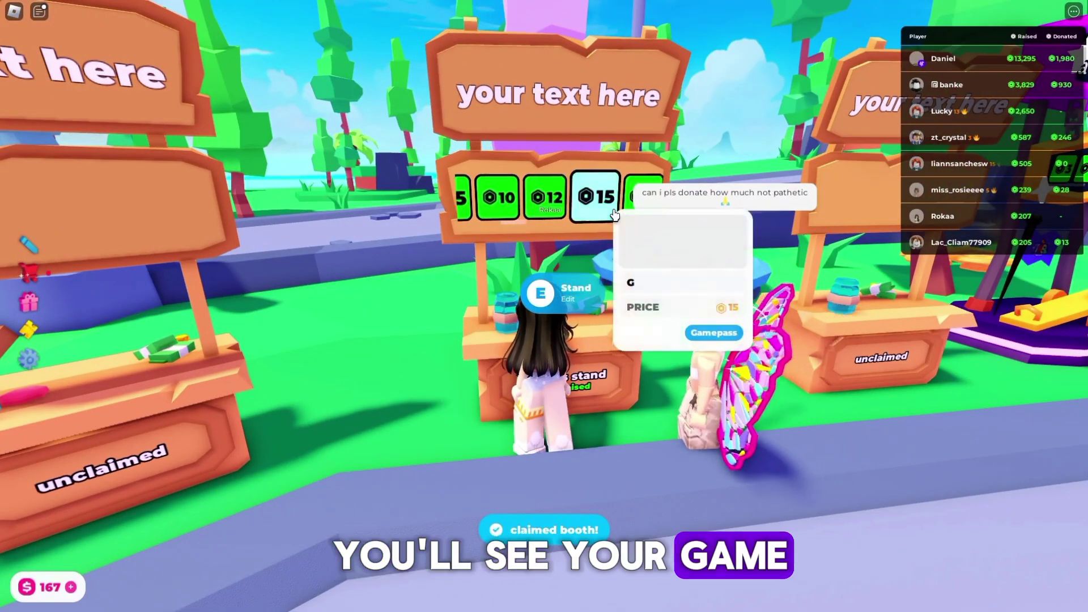
scroll(614, 214, down, 6)
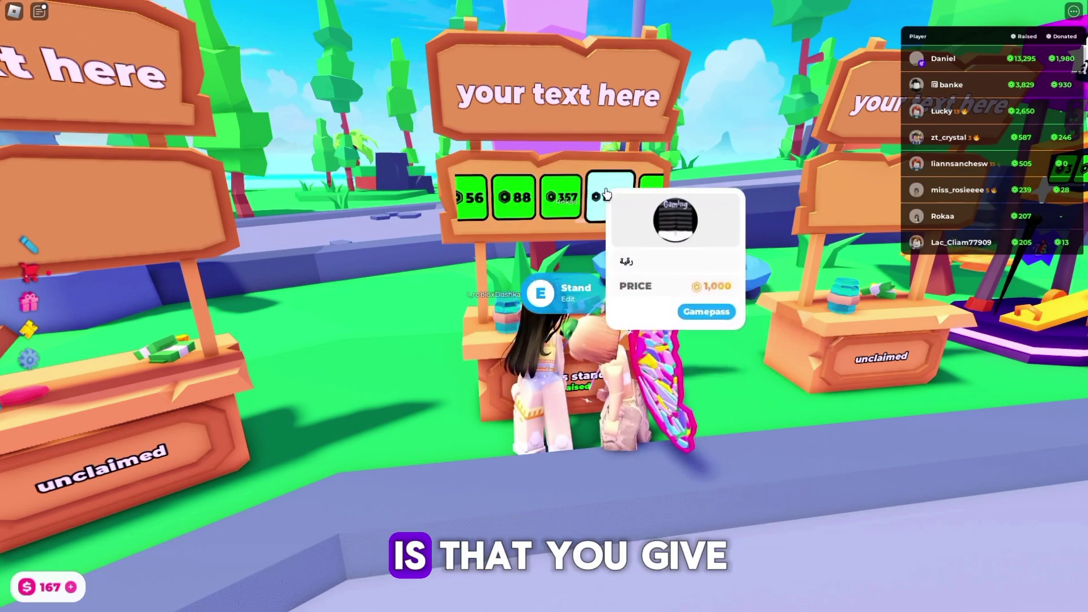
scroll(605, 195, down, 5)
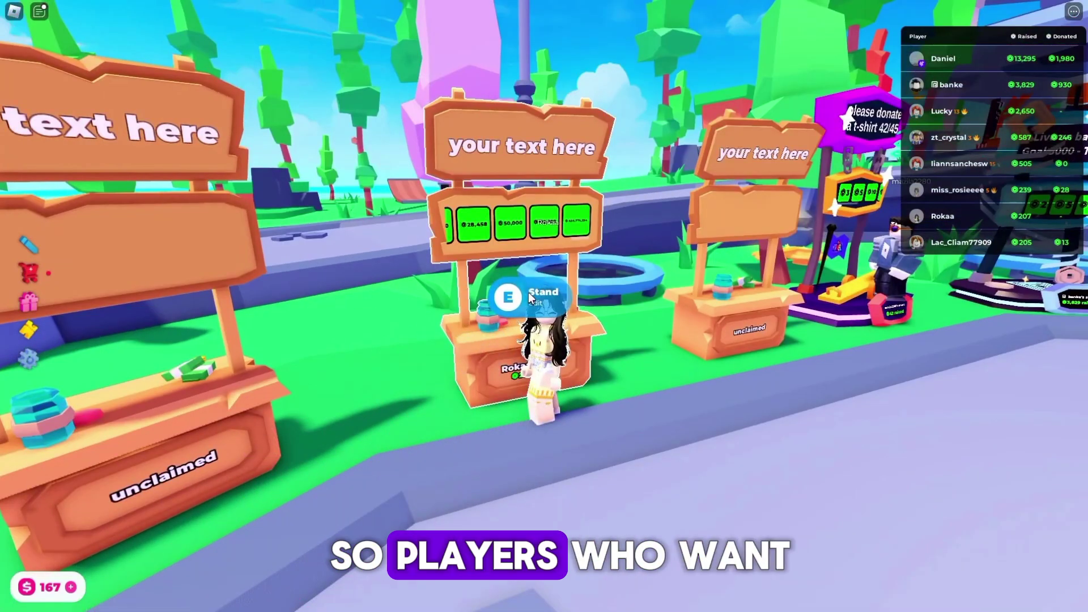
scroll(510, 227, up, 5)
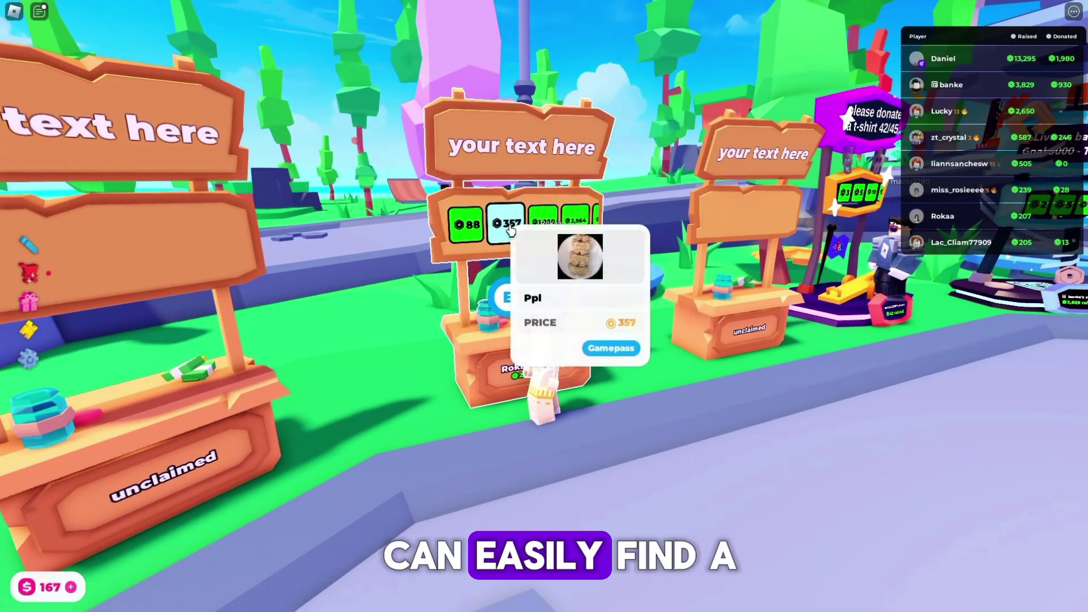